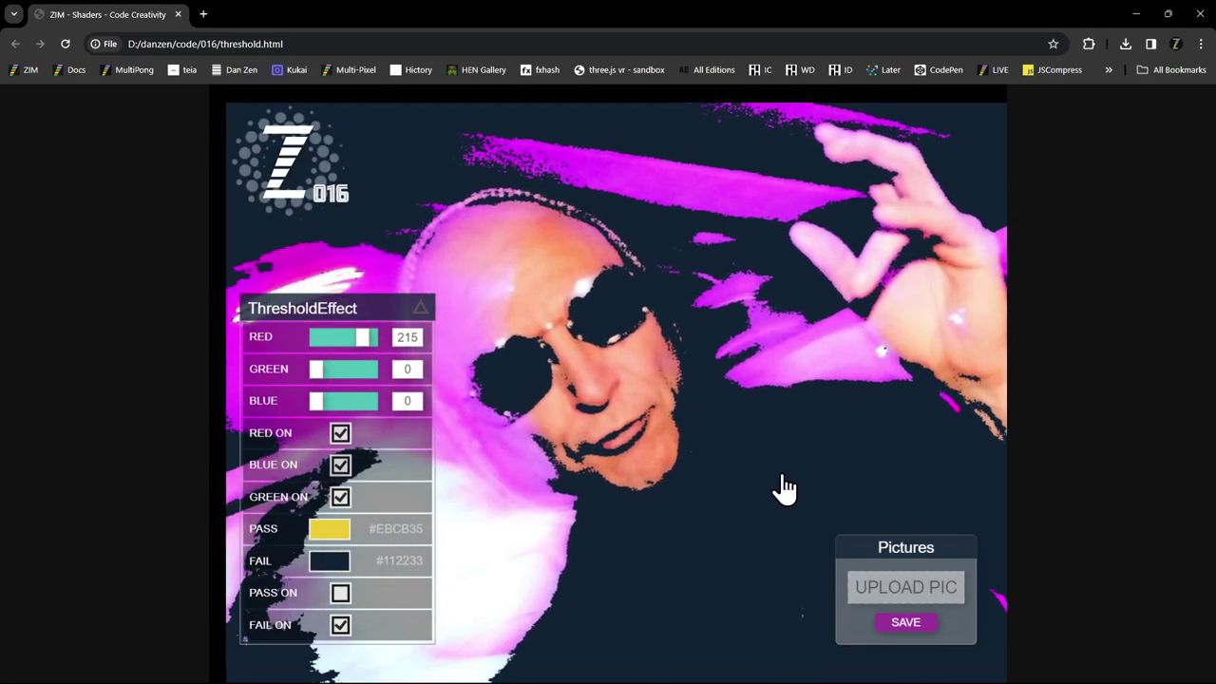
Lower the red threshold to 199 and try the yellow pass colour, leaving it off
drag(368, 339, 359, 339)
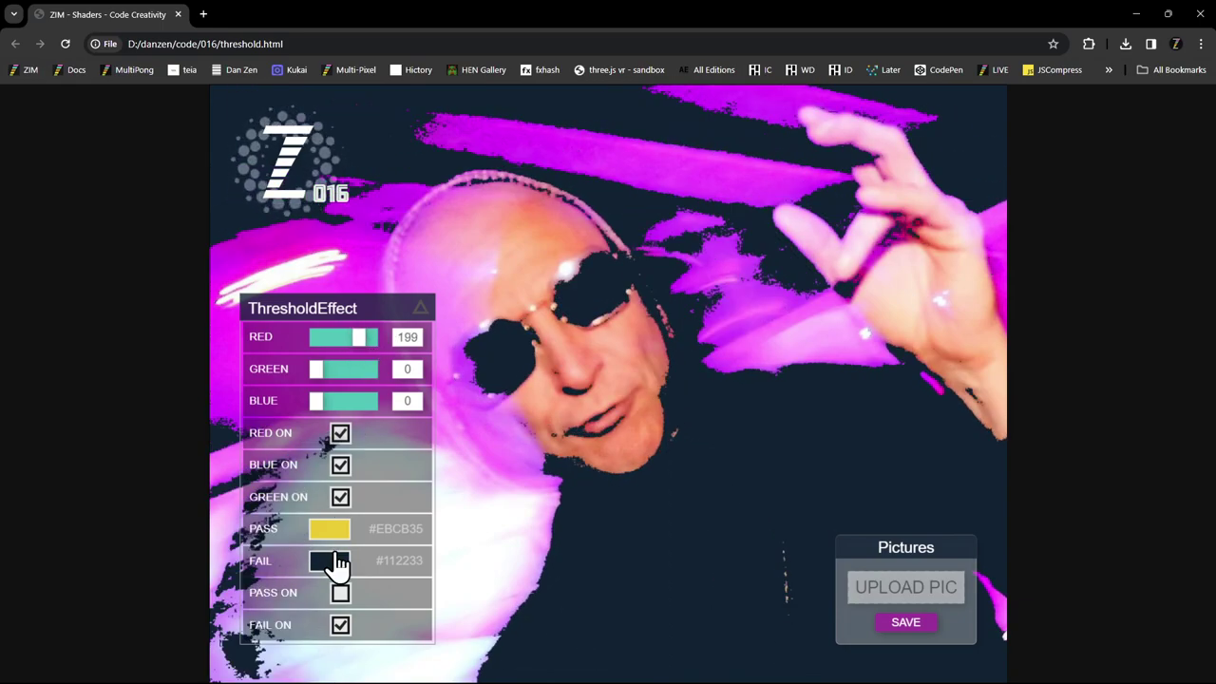
click(340, 594)
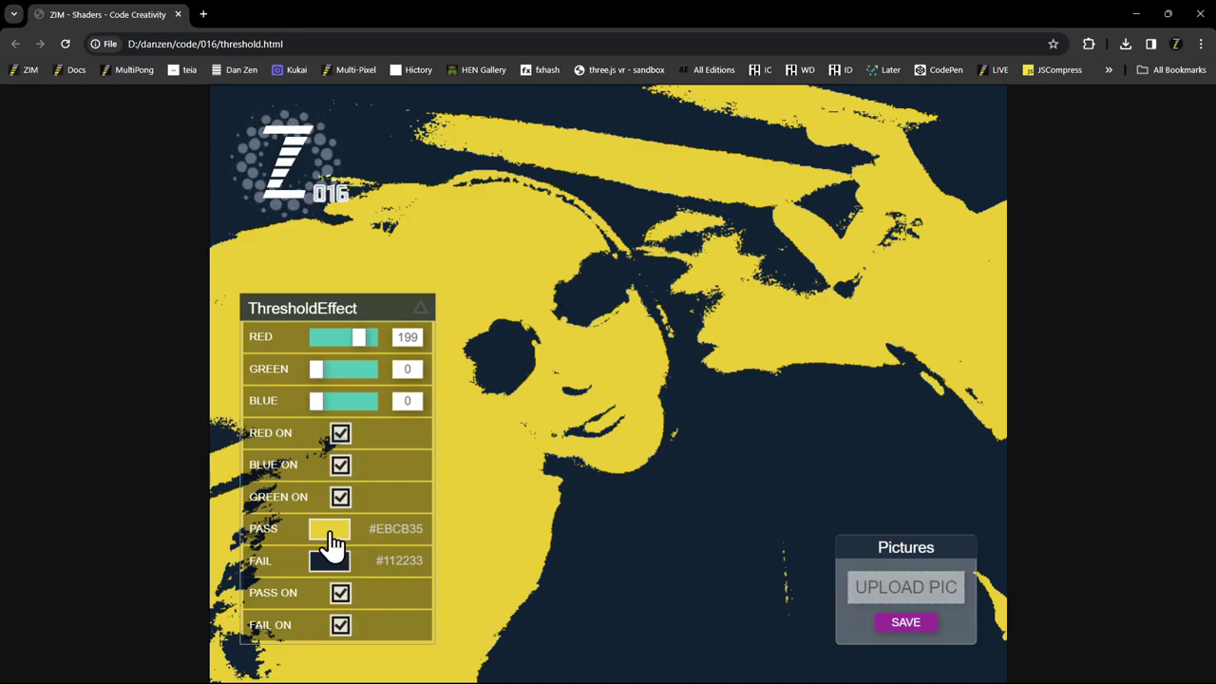
click(340, 592)
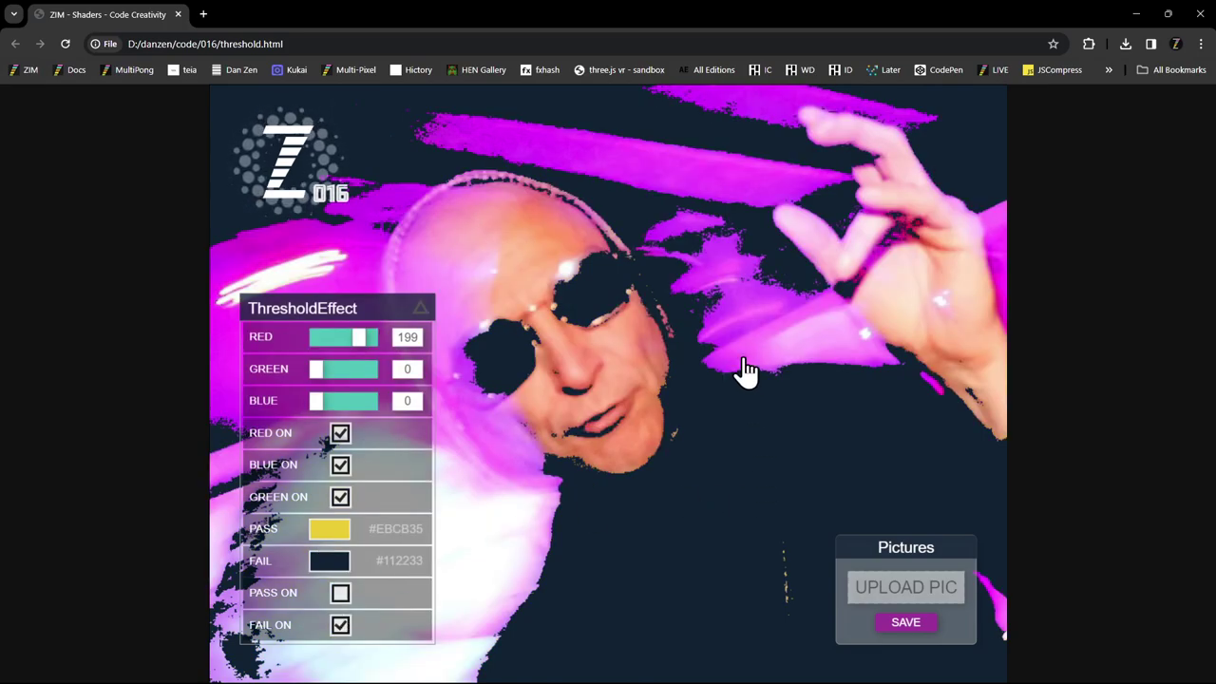
Save the navy-fail photo as saved_75535.png and review it in Photos
click(905, 622)
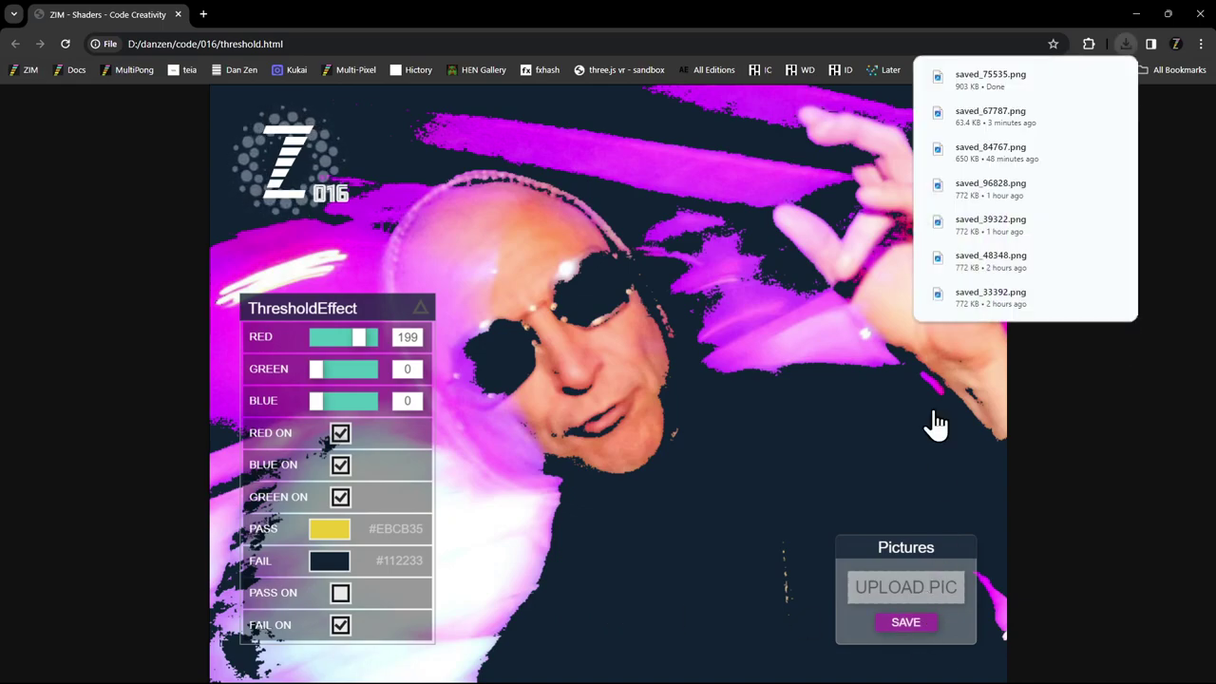
click(991, 80)
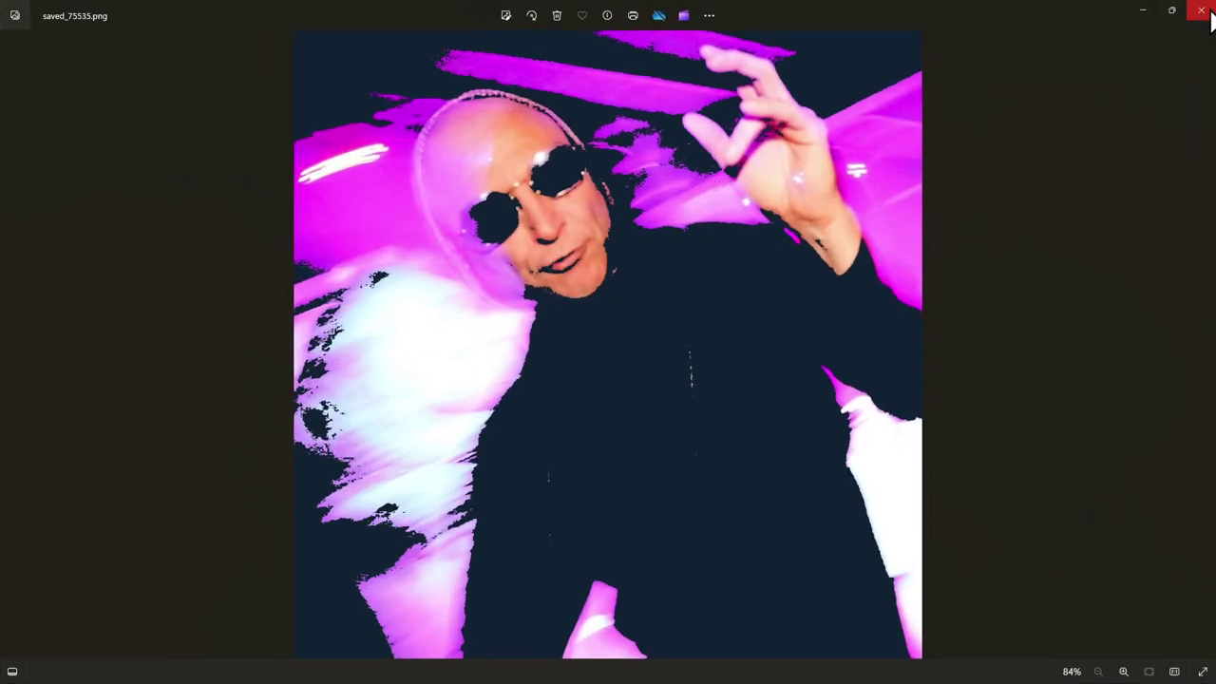
click(1201, 11)
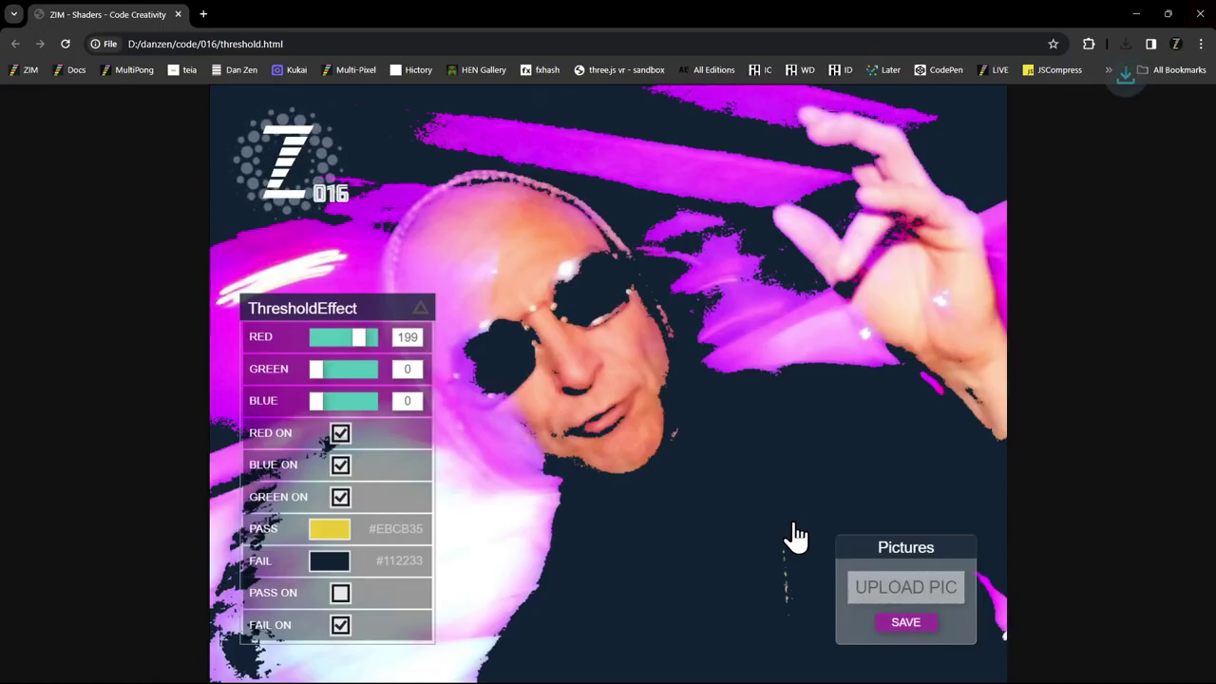
Replace the current picture with costume.jpg from the upload dialog
click(907, 586)
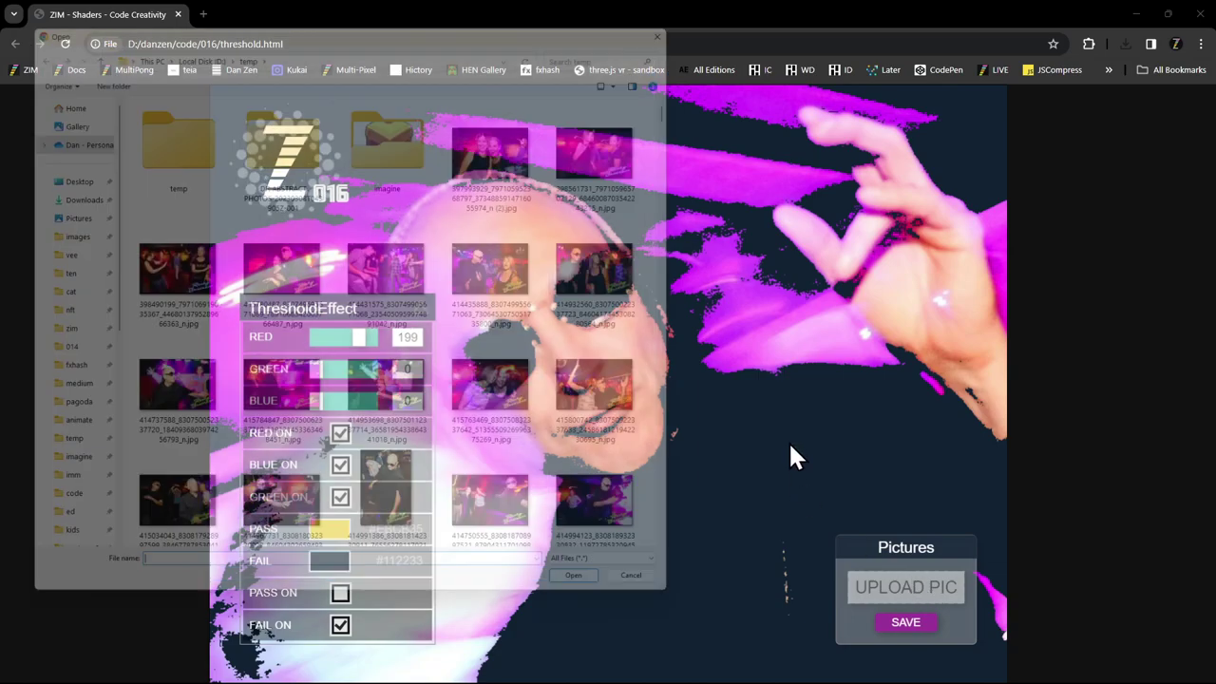
scroll(578, 373, down, 3)
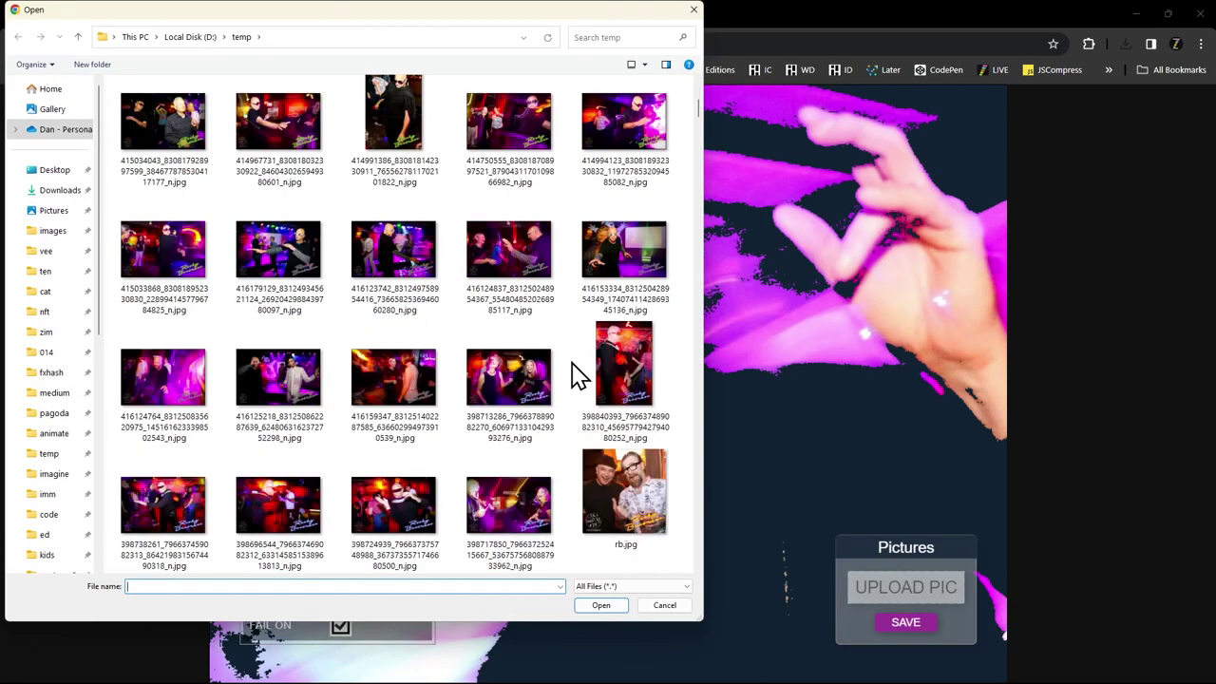
scroll(577, 375, down, 3)
scroll(577, 375, down, 3)
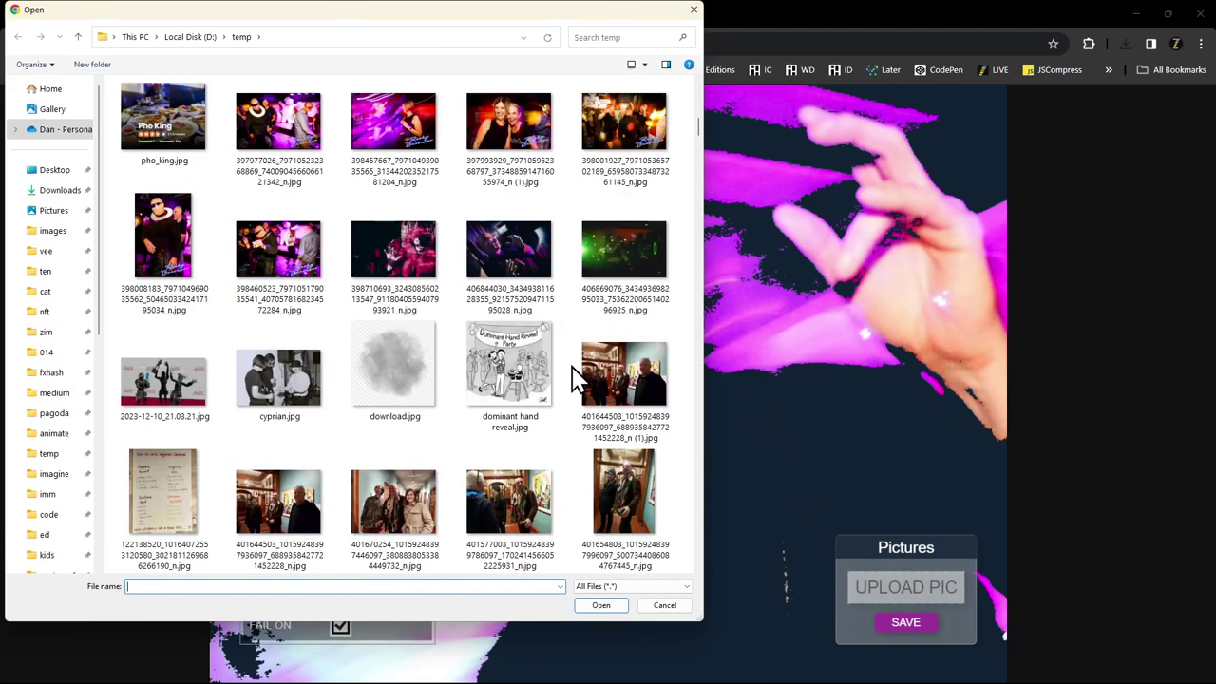
scroll(551, 427, down, 5)
double_click(405, 407)
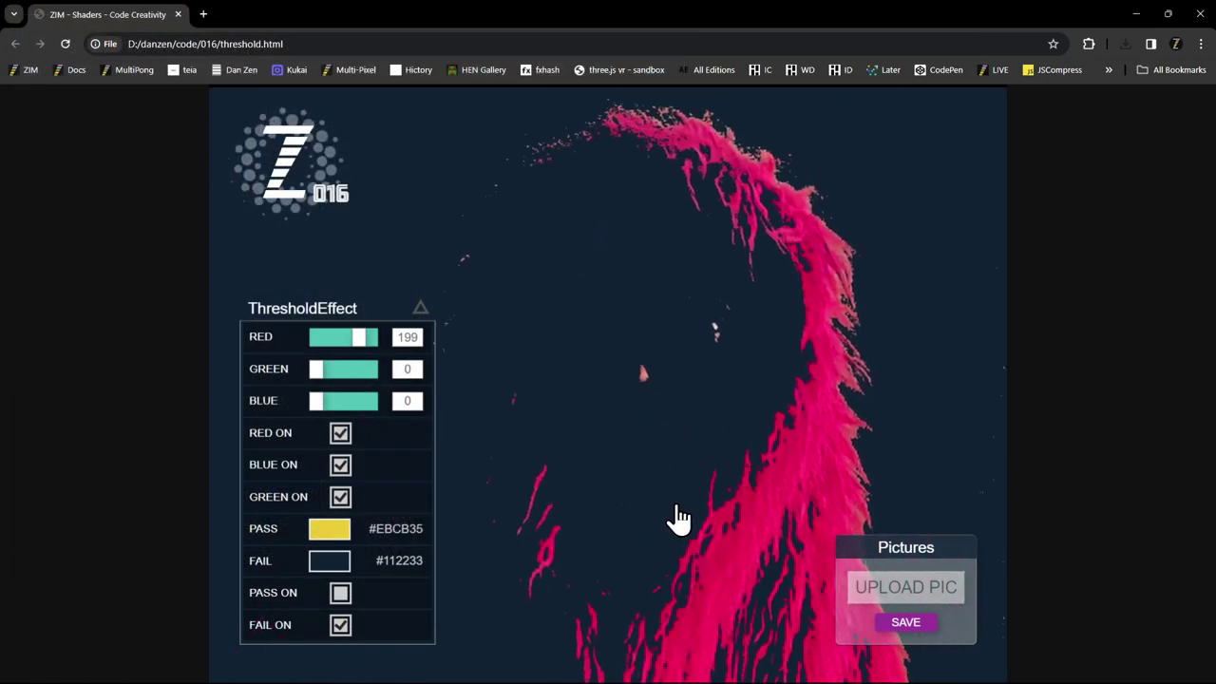
Set red threshold 144 with pass colour off, then save and open saved_96583.png
drag(368, 337, 346, 337)
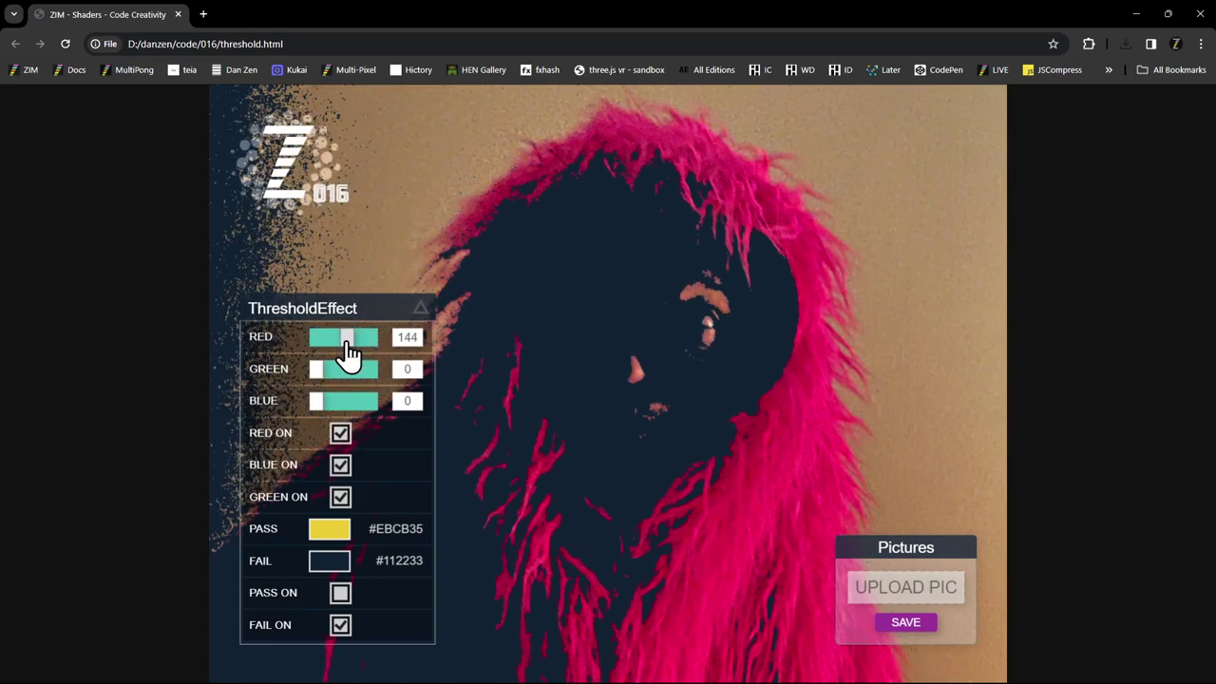
click(340, 594)
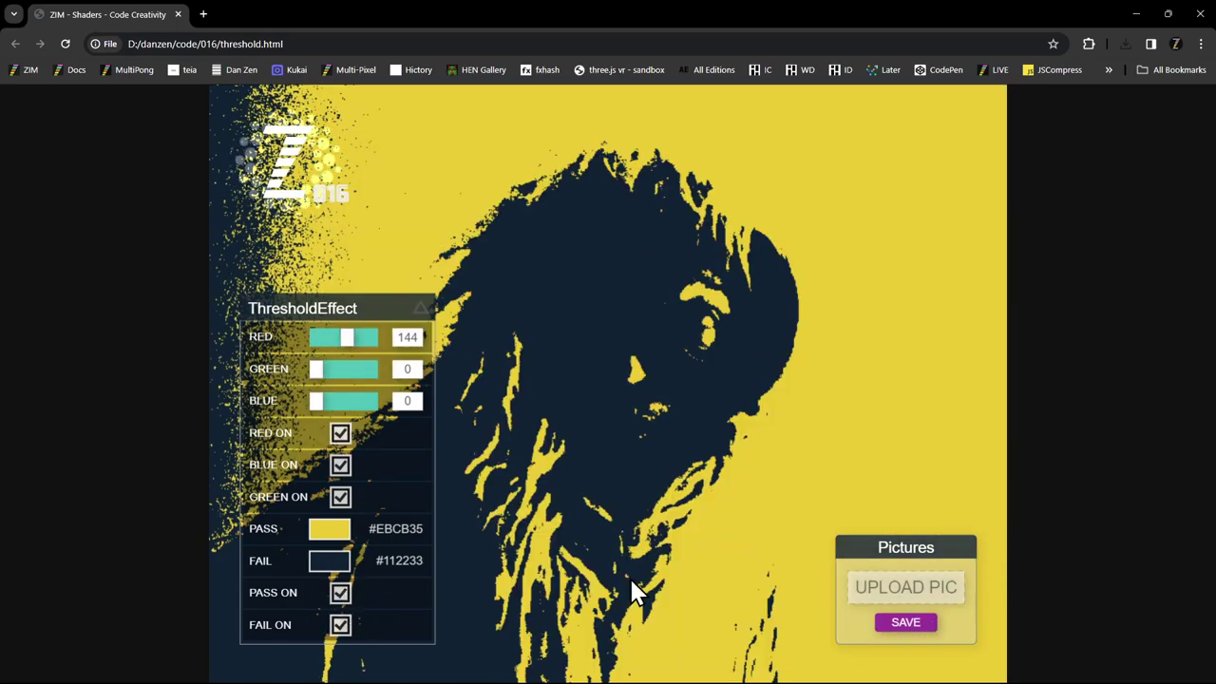
click(340, 594)
click(923, 627)
click(991, 75)
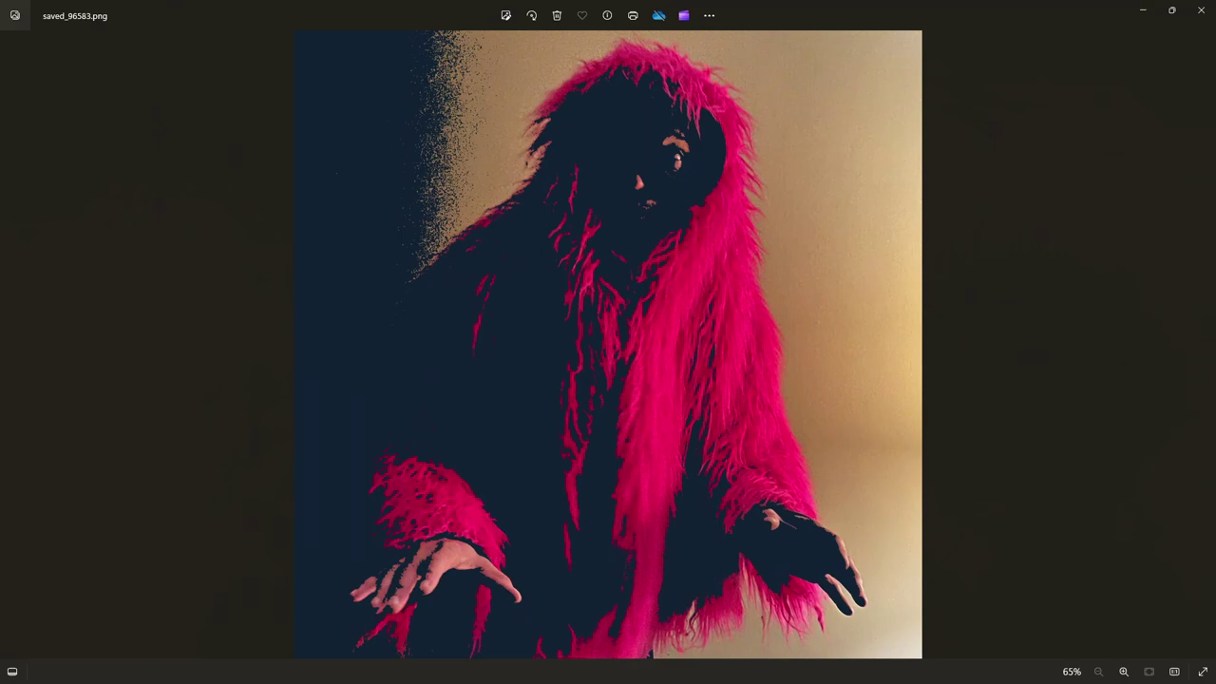
Close Photos and drag the costume photo to reveal its upper-left background
click(1205, 17)
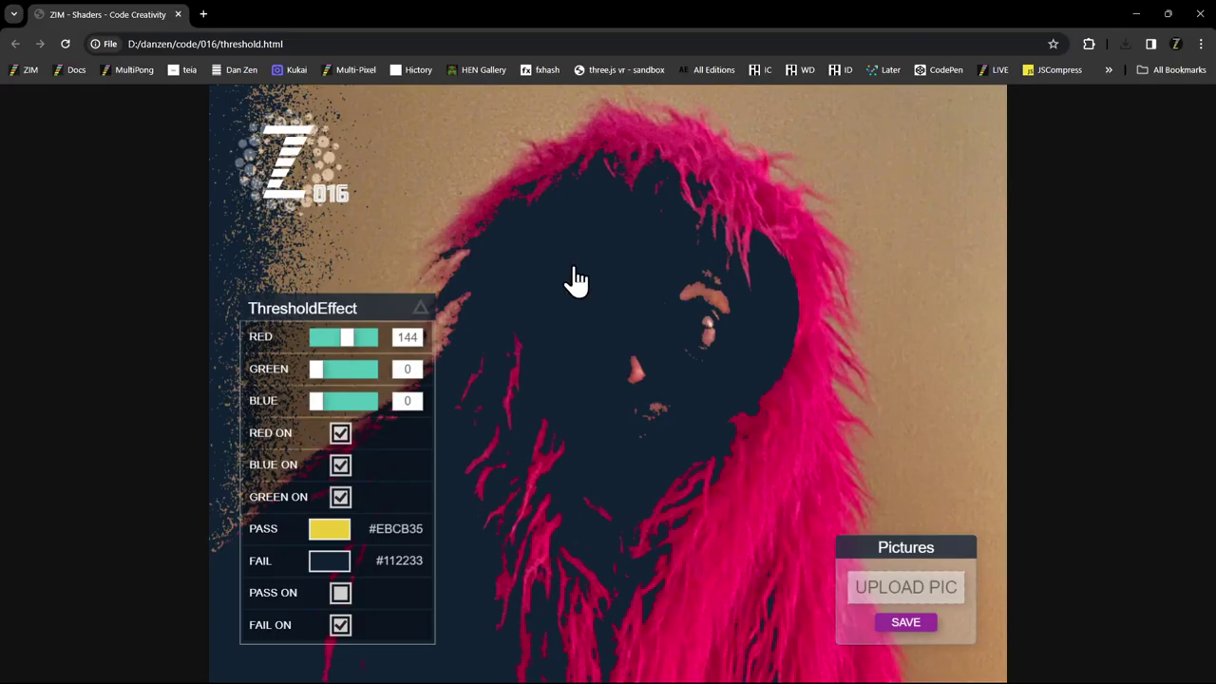
mouse_move(649, 302)
mouse_down()
mouse_move(664, 510)
mouse_move(437, 237)
mouse_up()
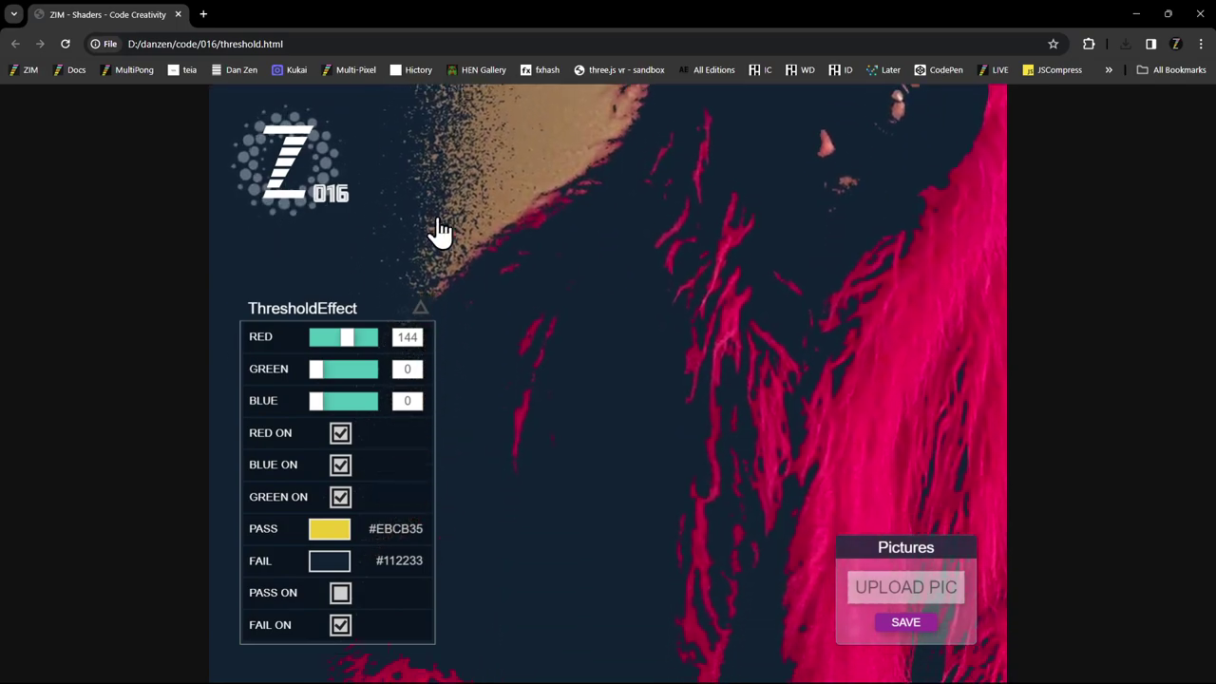
drag(589, 361, 693, 489)
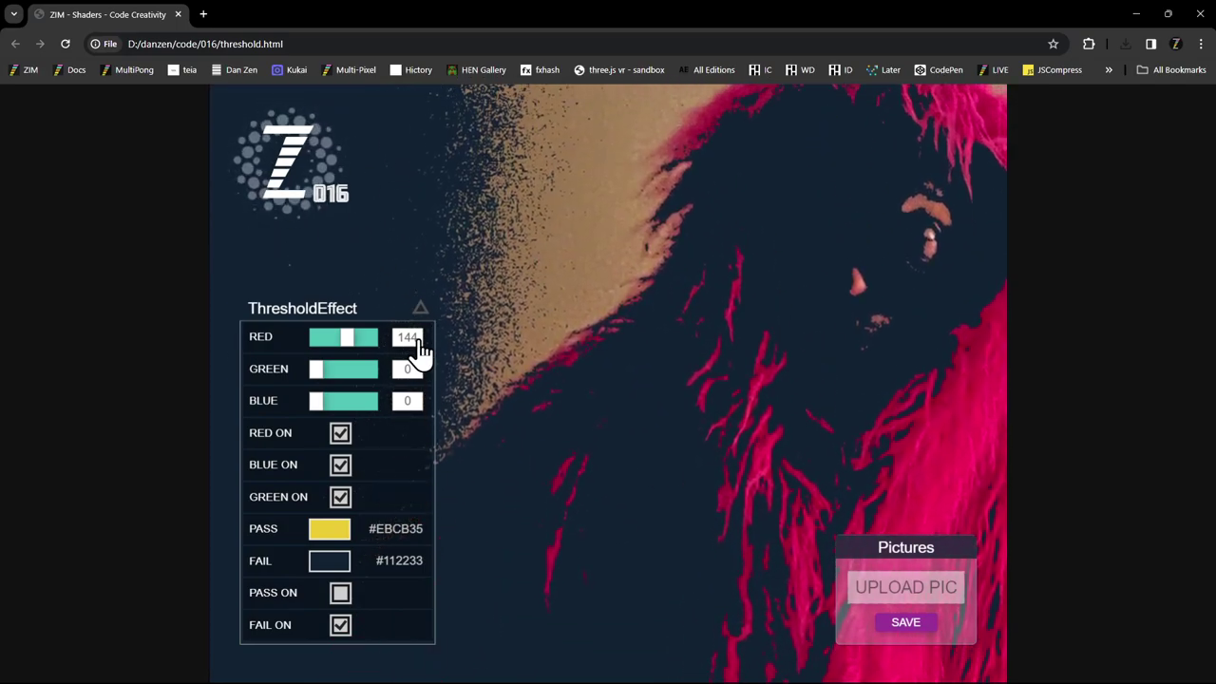